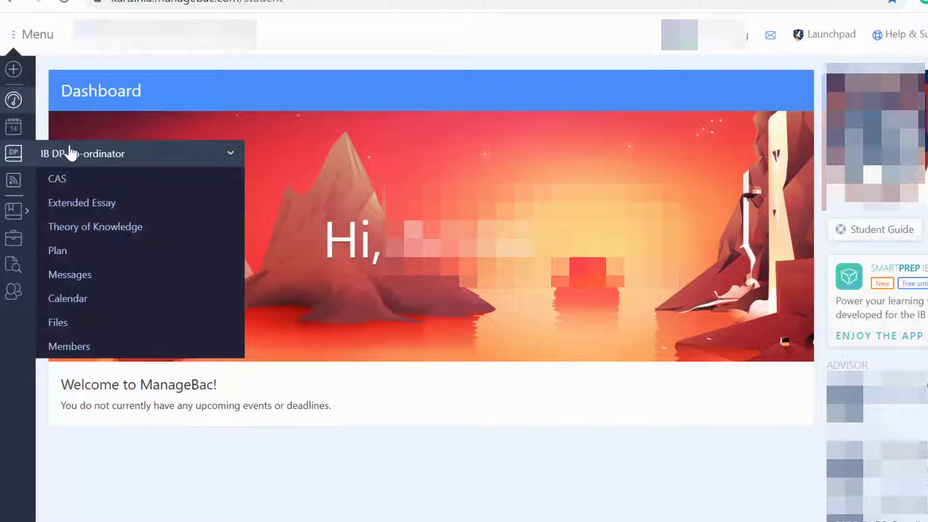
# Expand the navigation menu and the IB DP Co-ordinator section to reveal CAS and Extended Essay
pyautogui.click(14, 36)
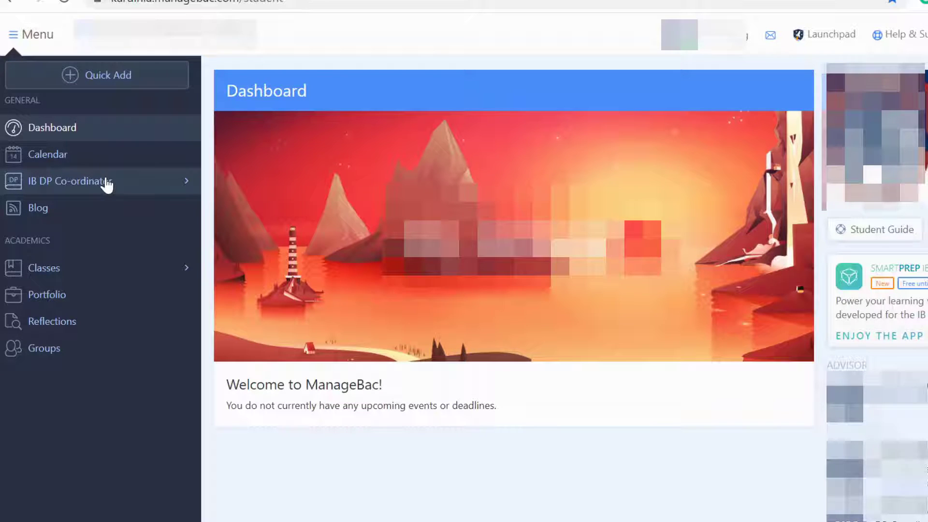
pyautogui.click(175, 181)
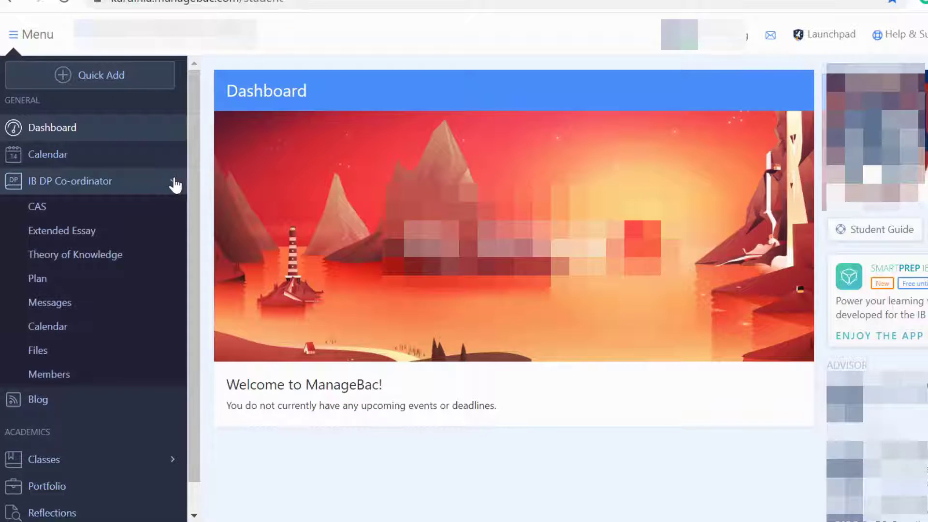
# Open the CAS Worksheet, collapse the sidebar to icons and close the Co-ordinator flyout
pyautogui.click(38, 207)
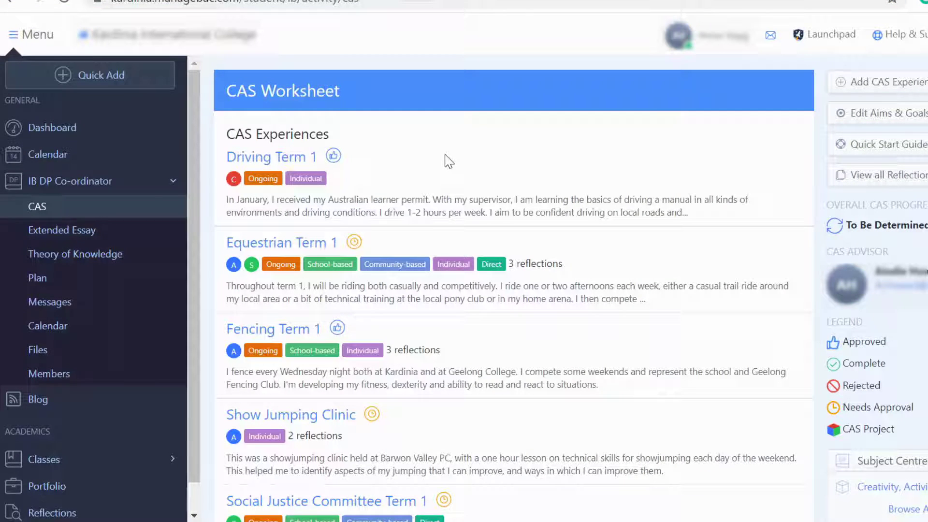
pyautogui.click(13, 34)
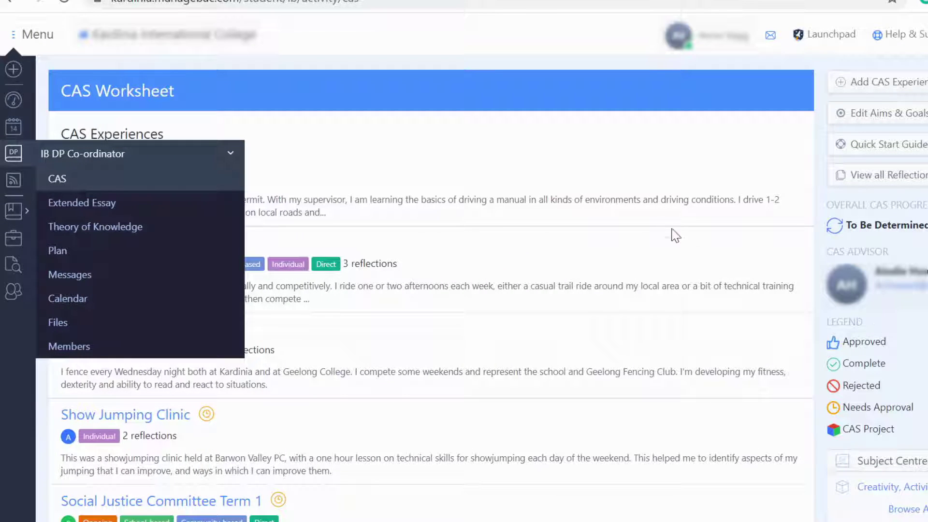
pyautogui.click(229, 160)
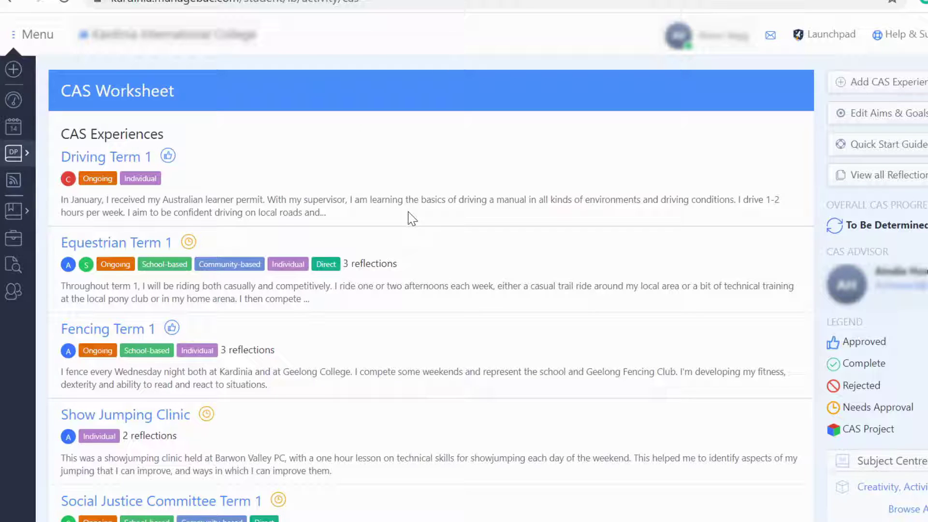
# Add experience 'Pentathlon States', tagged Activity and Service, with Direct service and Individual approach
pyautogui.click(886, 91)
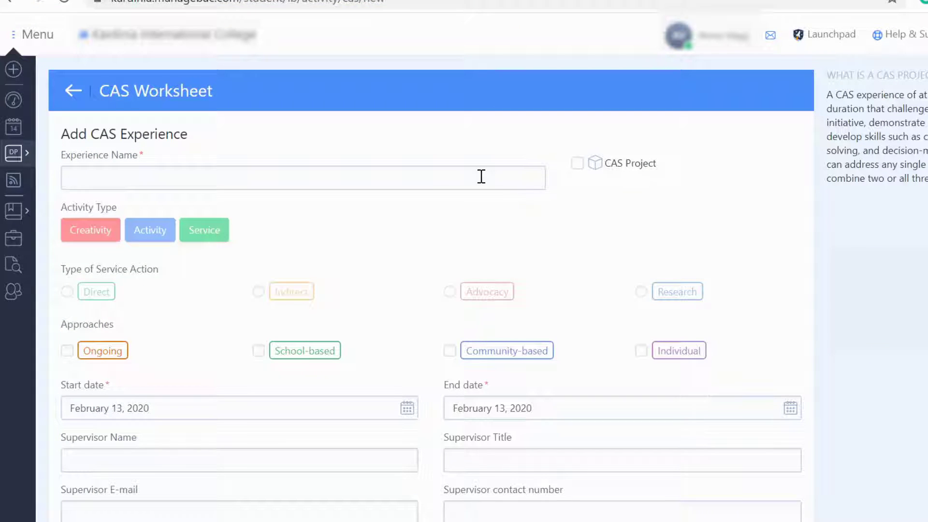
pyautogui.click(481, 177)
pyautogui.write('Pentathlon State')
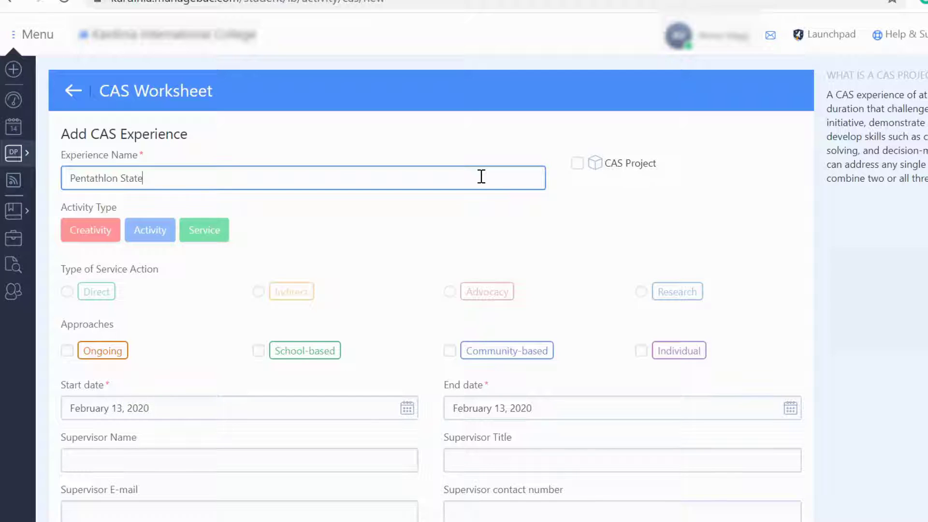
pyautogui.write('s')
pyautogui.click(152, 230)
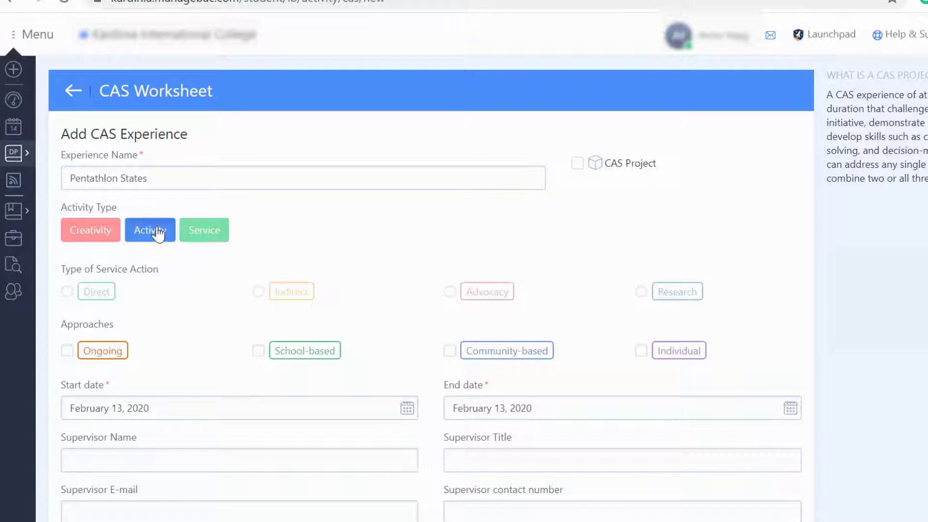
pyautogui.click(190, 231)
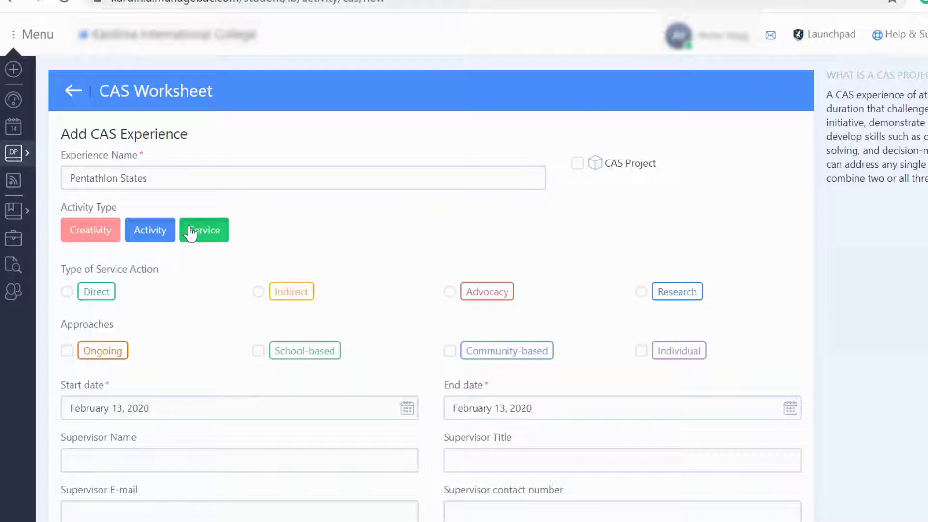
pyautogui.click(67, 291)
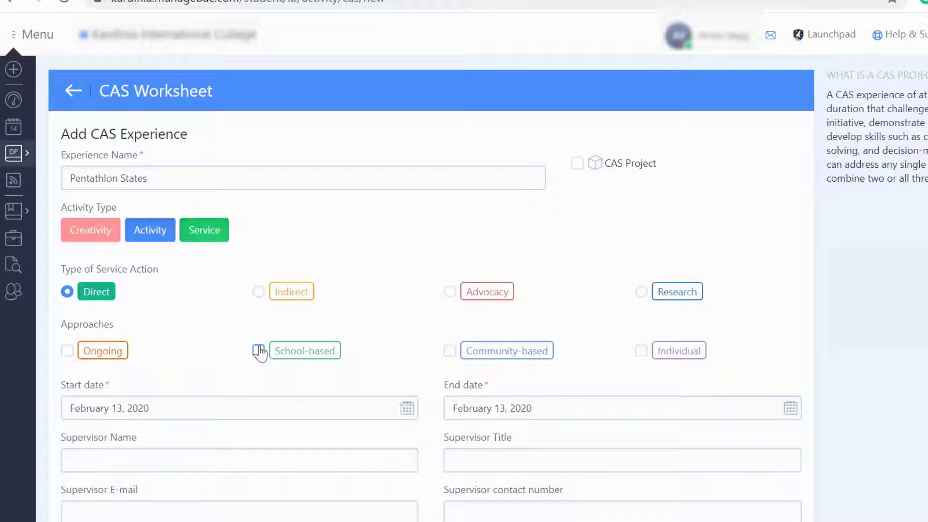
pyautogui.click(640, 351)
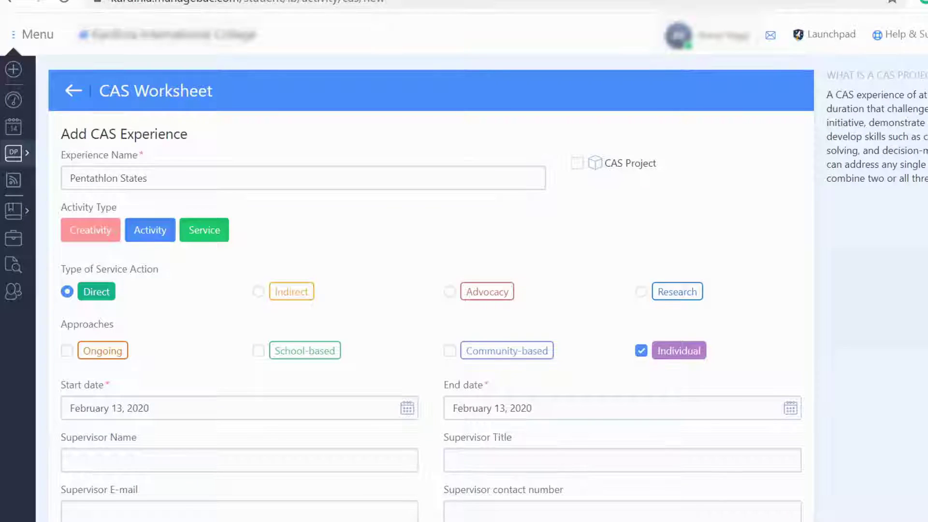
pyautogui.scroll(-1, 464, 290)
# Set the start date to February 8, 2020 and the end date to February 9, 2020
pyautogui.click(408, 366)
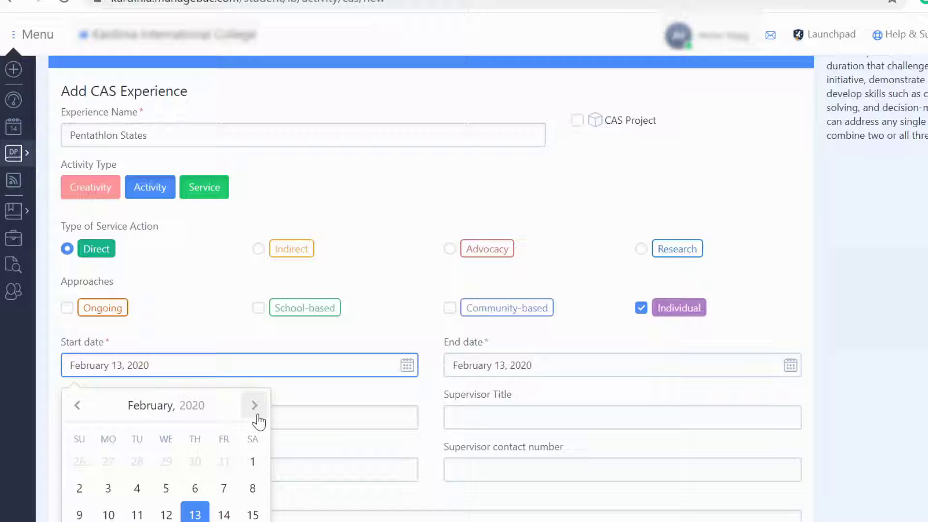
pyautogui.scroll(-3, 255, 404)
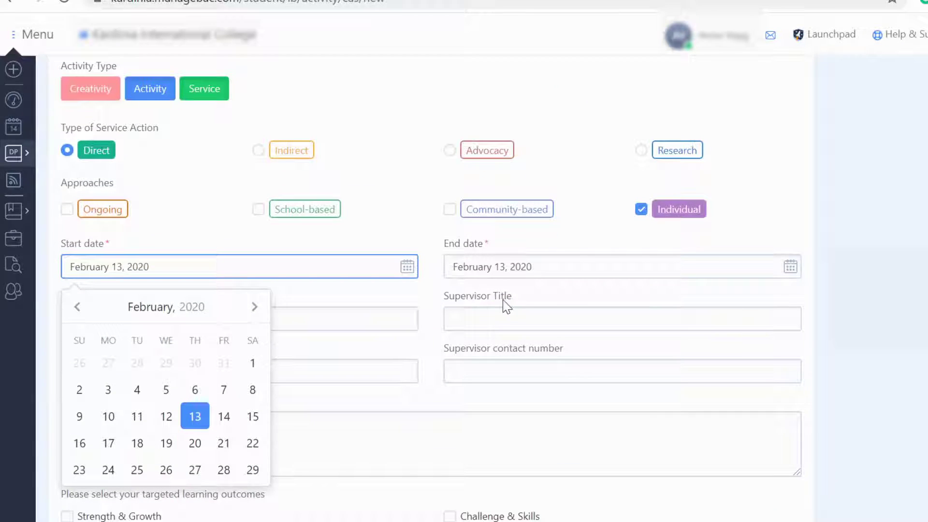
pyautogui.click(252, 390)
pyautogui.click(791, 267)
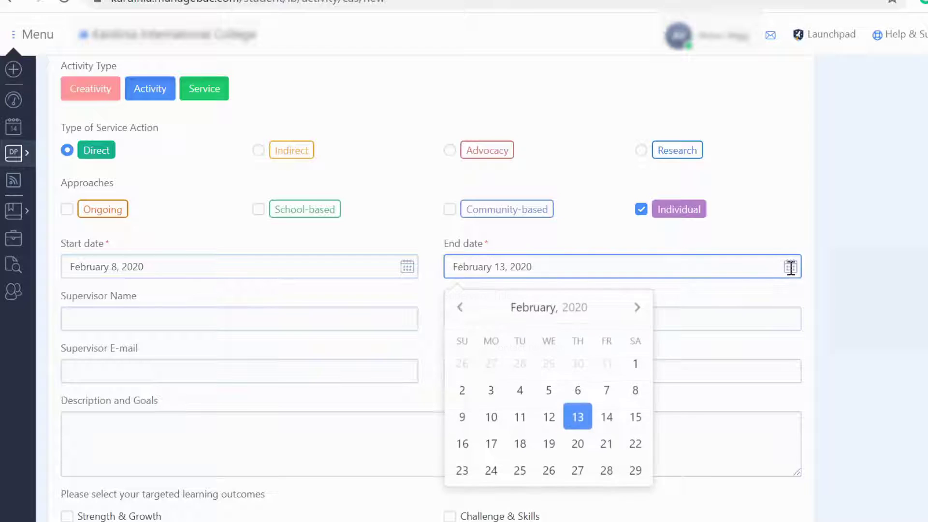
pyautogui.click(461, 415)
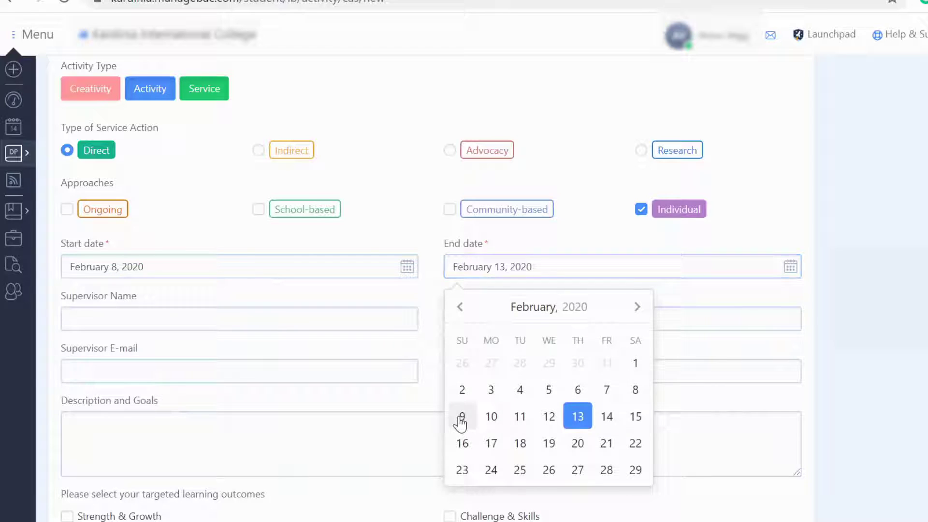
# Enter the supervisor's name, the title Mr and the supervisor's e-mail address
pyautogui.click(306, 319)
pyautogui.write('Hel')
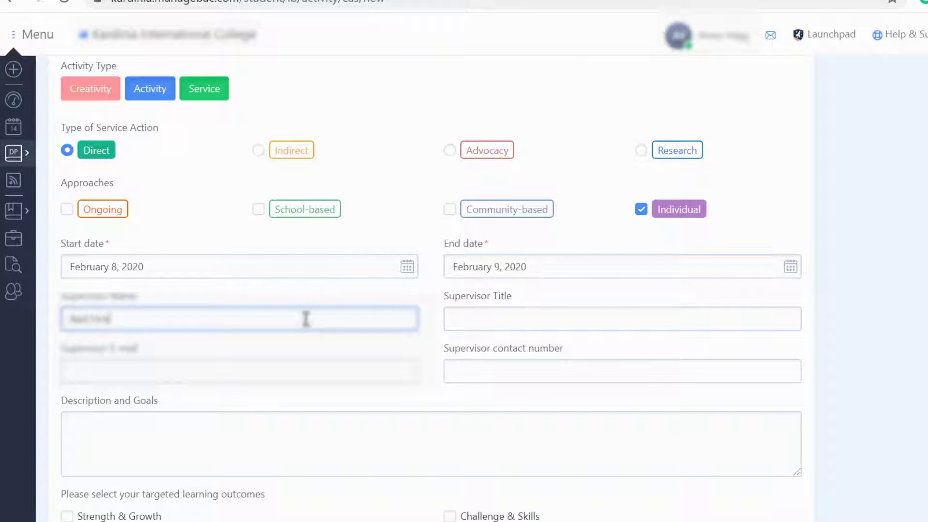
pyautogui.click(541, 313)
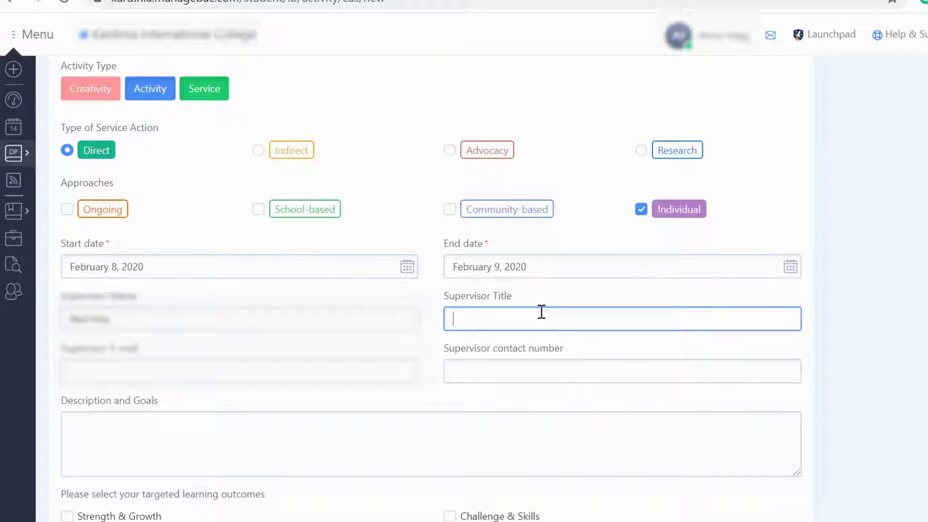
pyautogui.write('Mr')
pyautogui.click(286, 373)
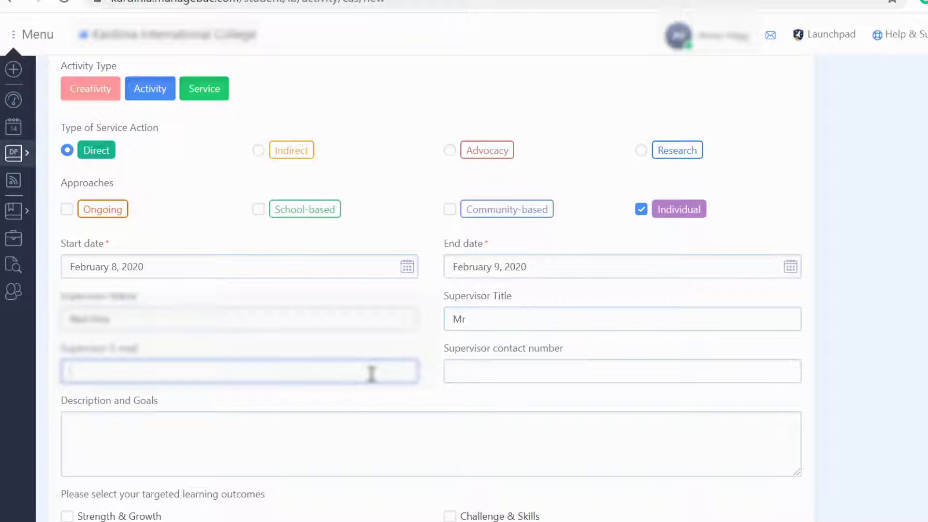
pyautogui.click(240, 373)
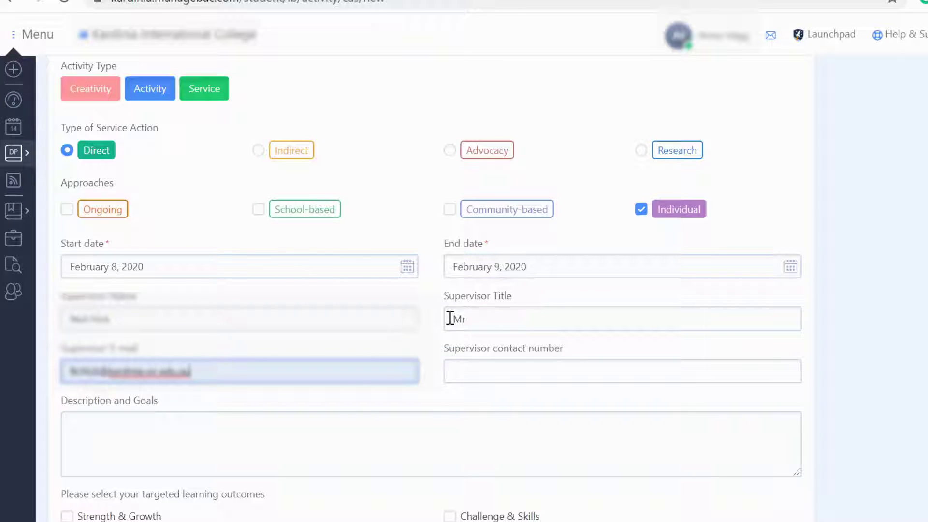
pyautogui.click(503, 379)
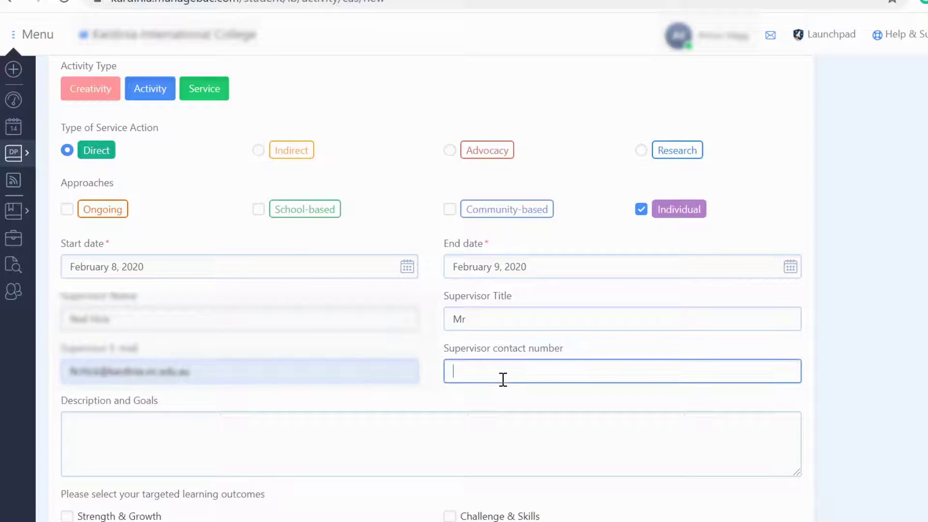
pyautogui.click(306, 442)
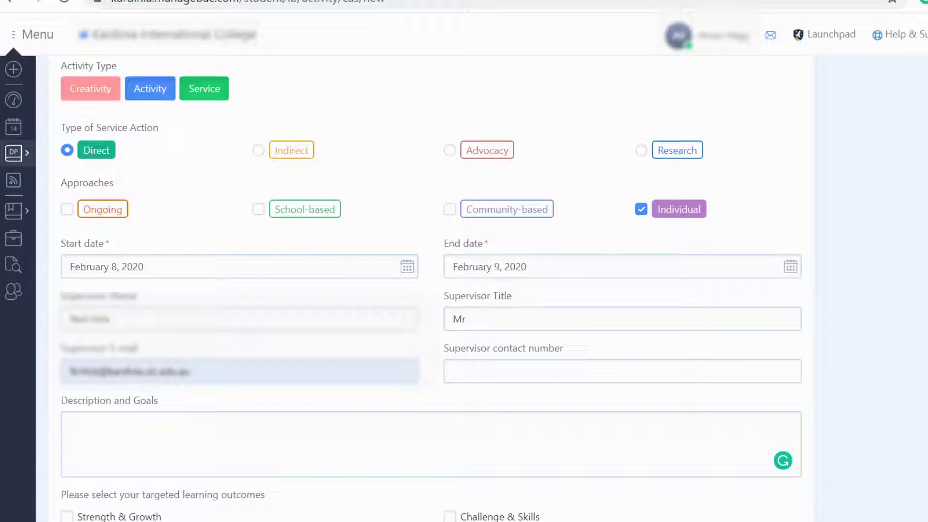
# Paste the Description and Goals text about the Eltham and North Melbourne state championships
pyautogui.press('Tab')
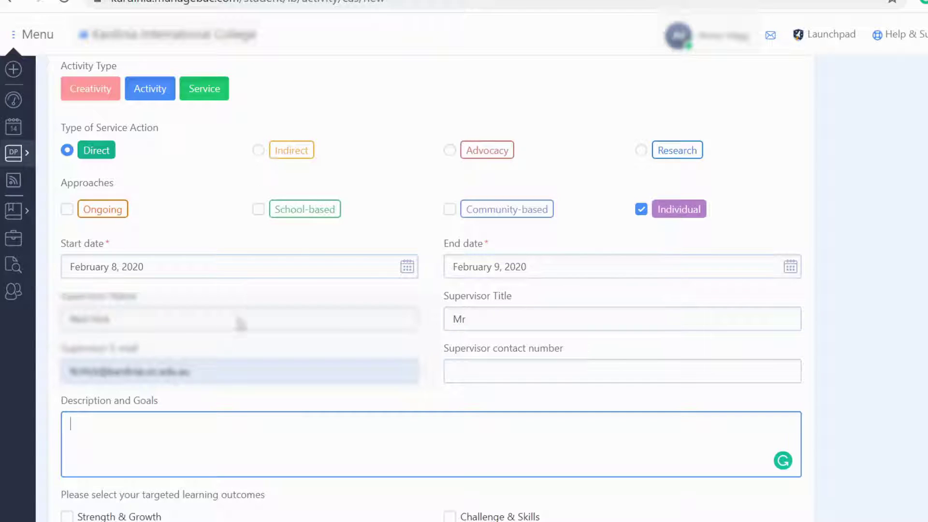
pyautogui.write('Over the weekend, I competed in the Victorian Modern Pentathlon state championships, in both pentathlon and tetrathlon. The competition was held over Saturday and Sunday at Eltham Pony Club and North Melbourne Recreation Centre.')
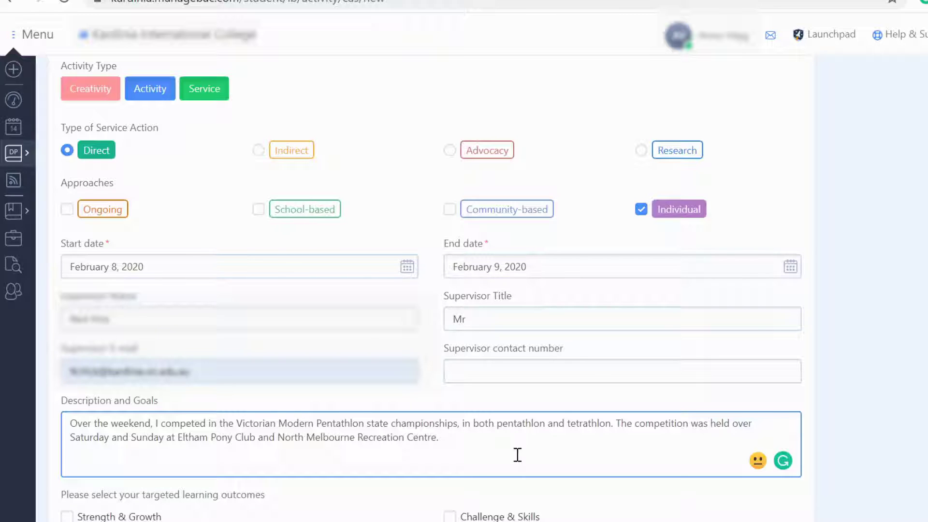
pyautogui.scroll(-2, 464, 290)
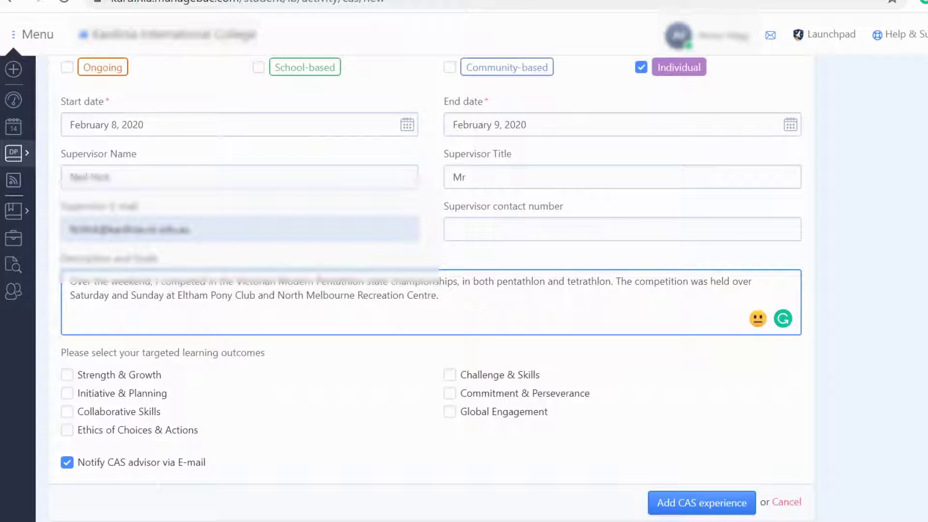
# Tick Strength & Growth, Challenge & Skills and Commitment & Perseverance, with CAS advisor notification on
pyautogui.click(67, 375)
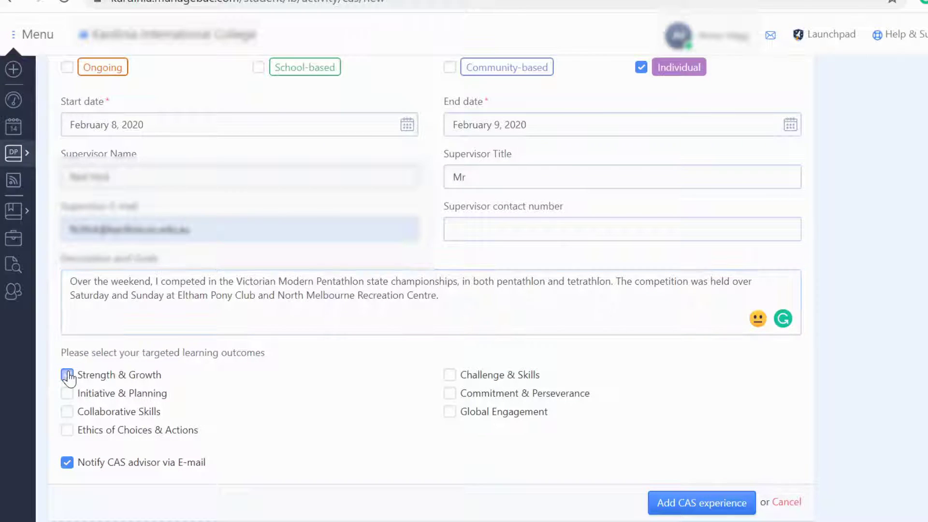
pyautogui.click(449, 374)
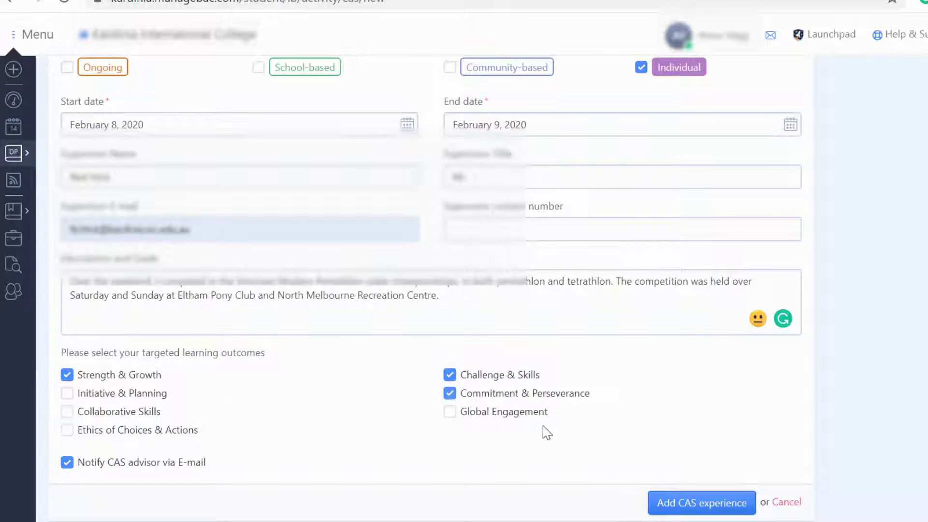
pyautogui.scroll(-1, 543, 425)
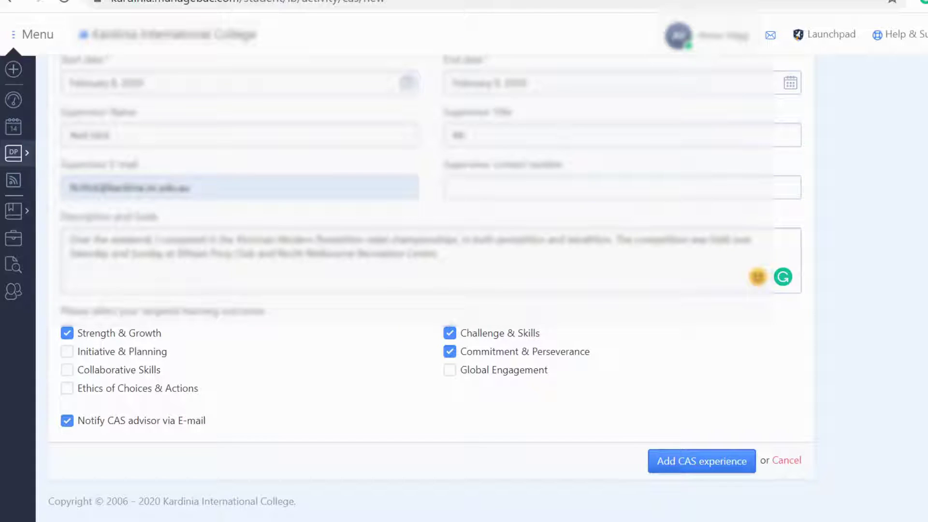
pyautogui.click(701, 460)
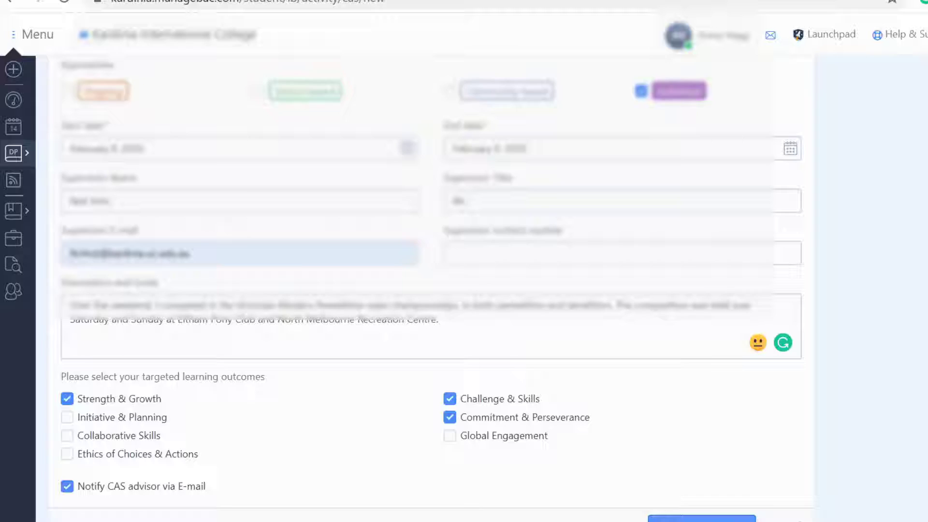
# Save the Pentathlon States experience, bringing up its empty CAS Questions page
pyautogui.click(717, 462)
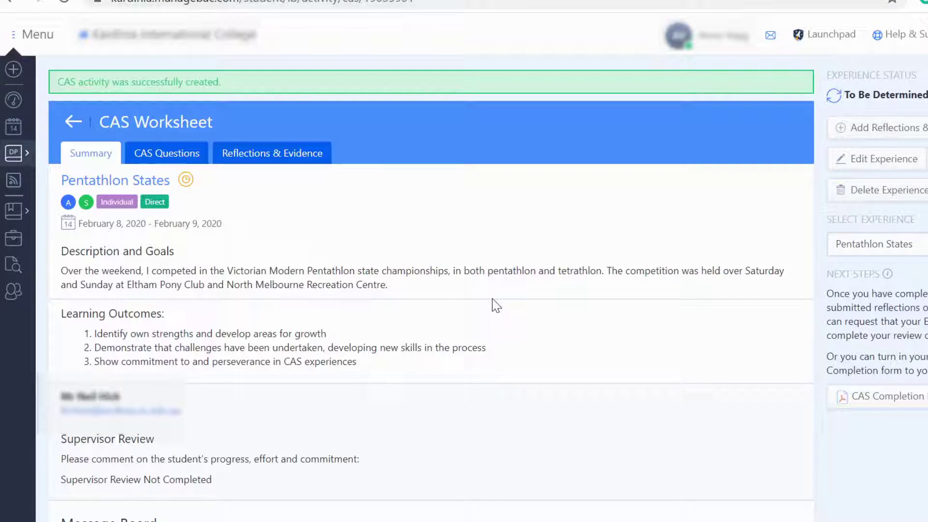
pyautogui.scroll(-3, 496, 305)
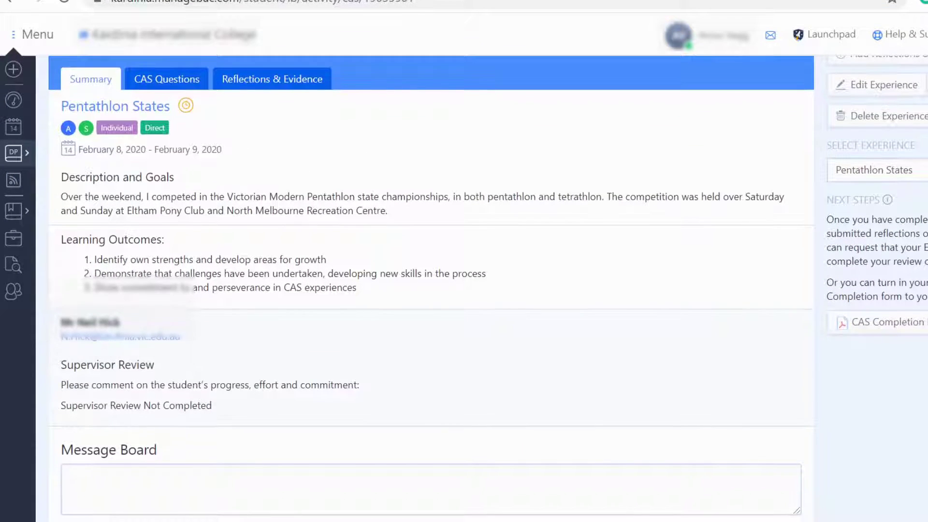
pyautogui.scroll(-2, 419, 299)
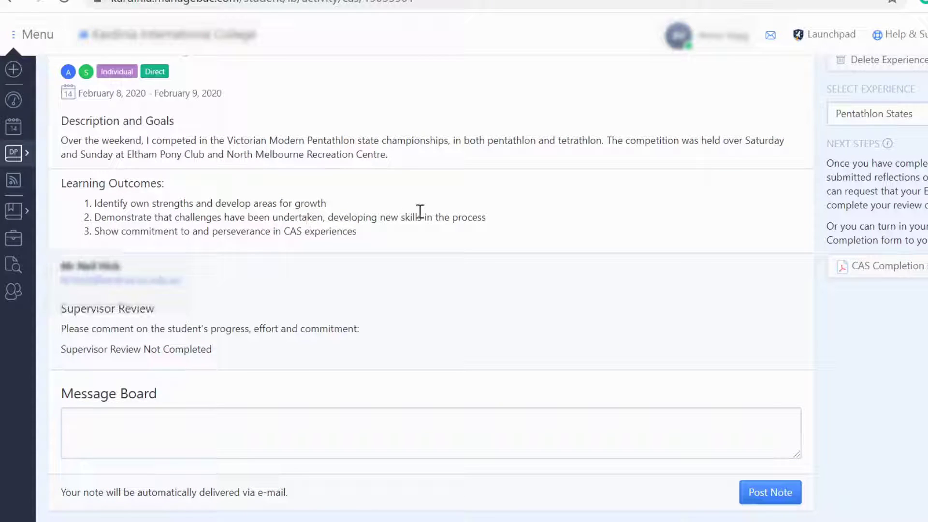
pyautogui.scroll(5, 420, 212)
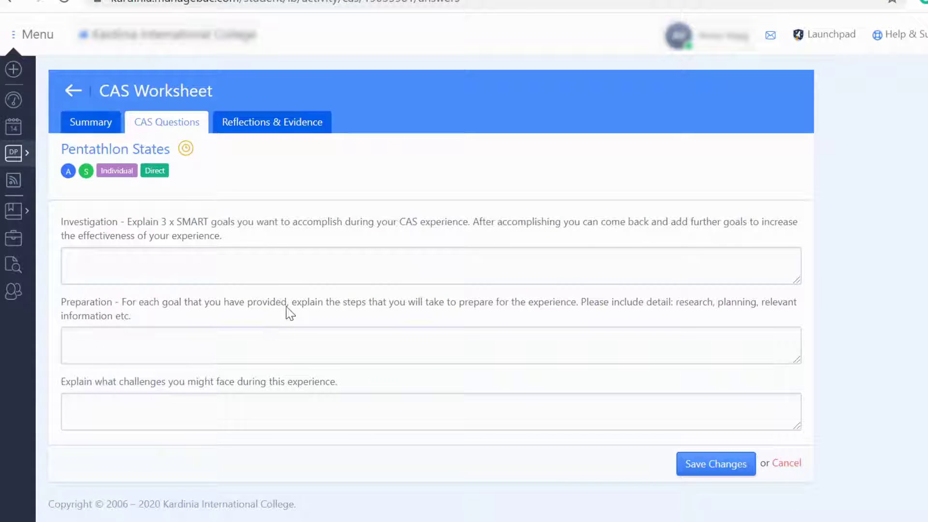
# Answer the Investigation question with the three SMART goals
pyautogui.click(289, 258)
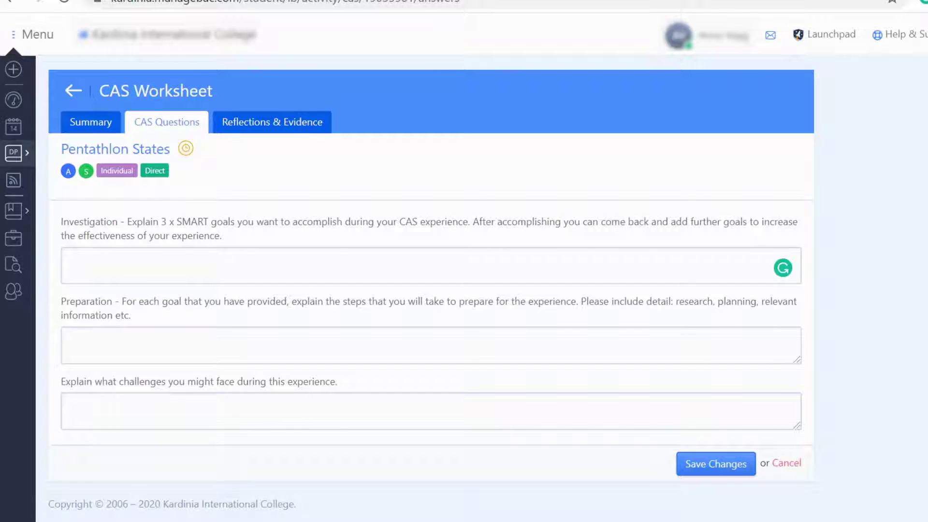
pyautogui.click(317, 268)
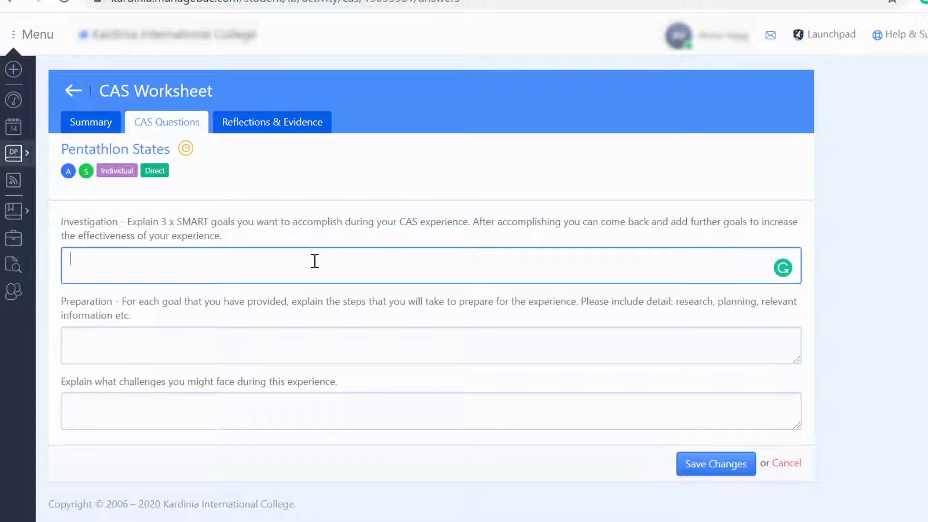
pyautogui.write('1.\tQualify for Pentathlon Nationals in Brisbane 2.\tImprove my competition routine 3.\tHelp less experienced competitors perform well and enjoy the competition')
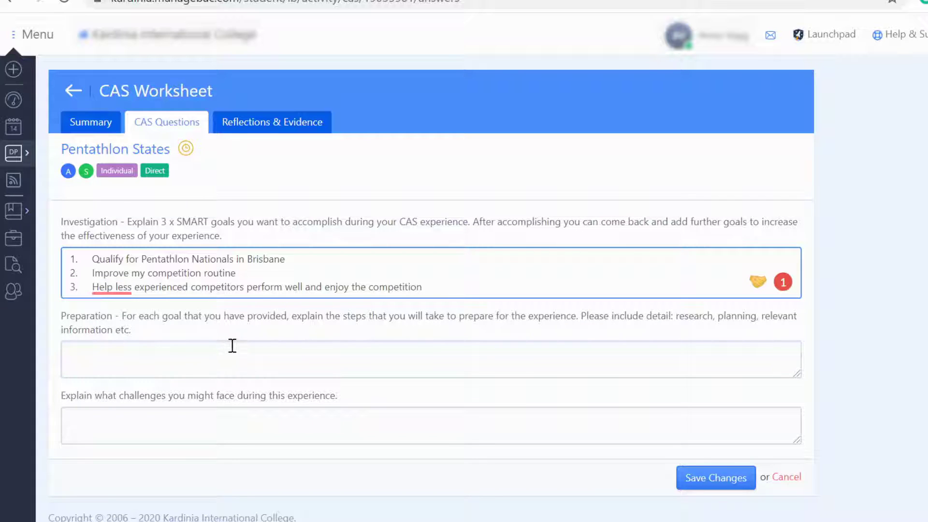
pyautogui.click(558, 498)
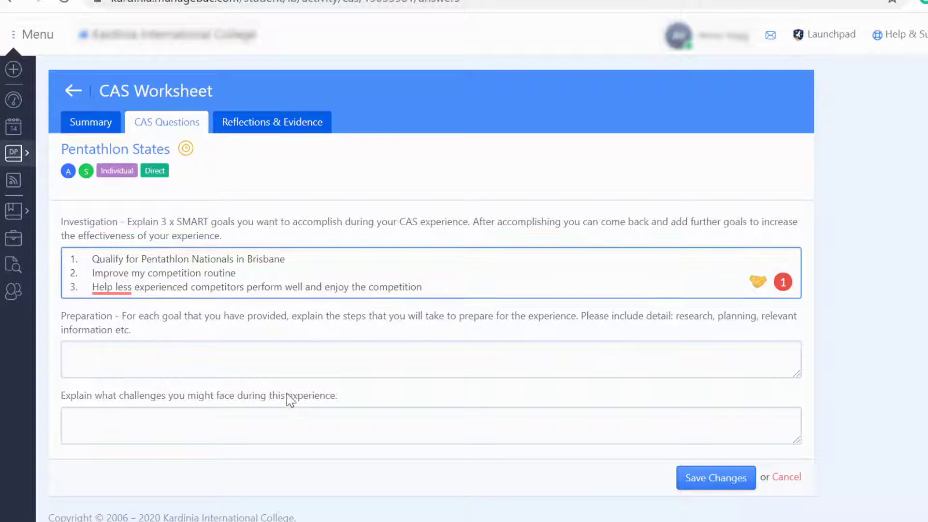
# Answer the Preparation question with the paragraph about training
pyautogui.click(282, 358)
pyautogui.write('Leading up to the competition, I have been training in all five disciplines involved, particularly fencing, riding and shooting. I have only been training lightly for running and swimming')
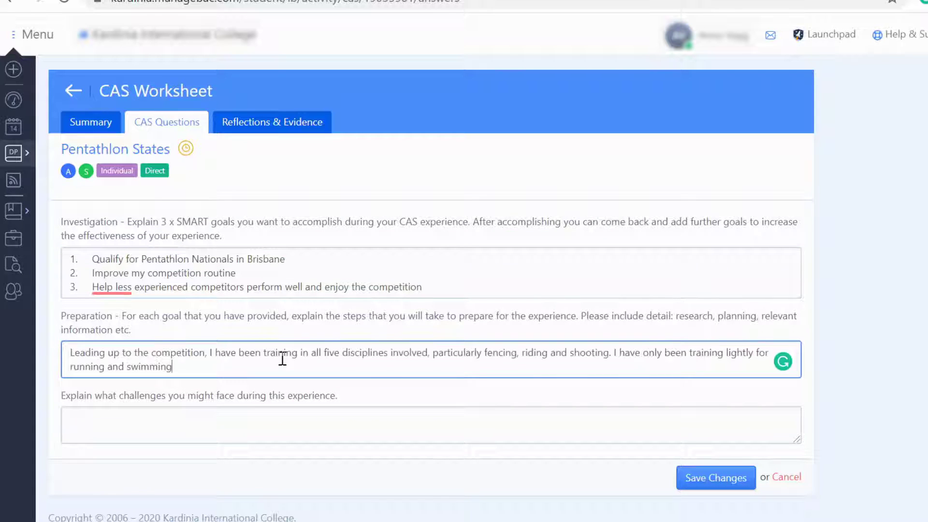
pyautogui.write('.')
pyautogui.click(361, 416)
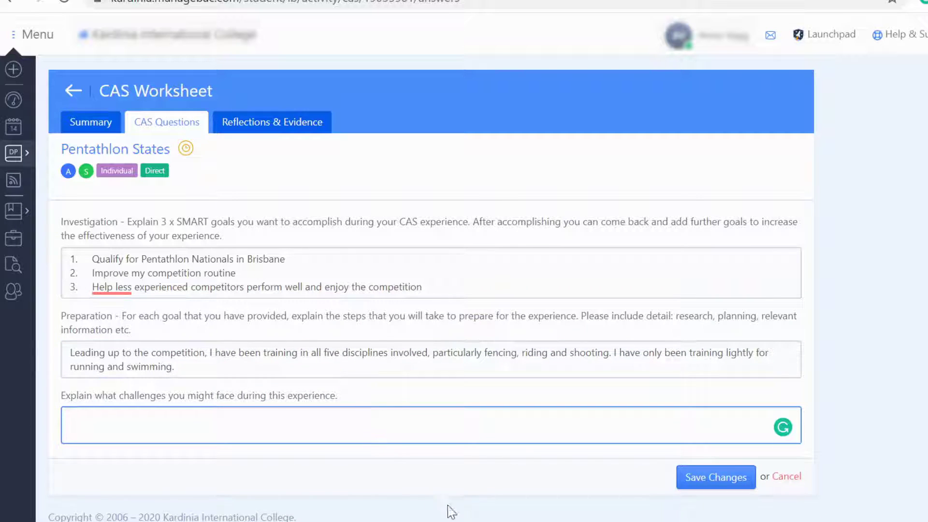
pyautogui.click(434, 464)
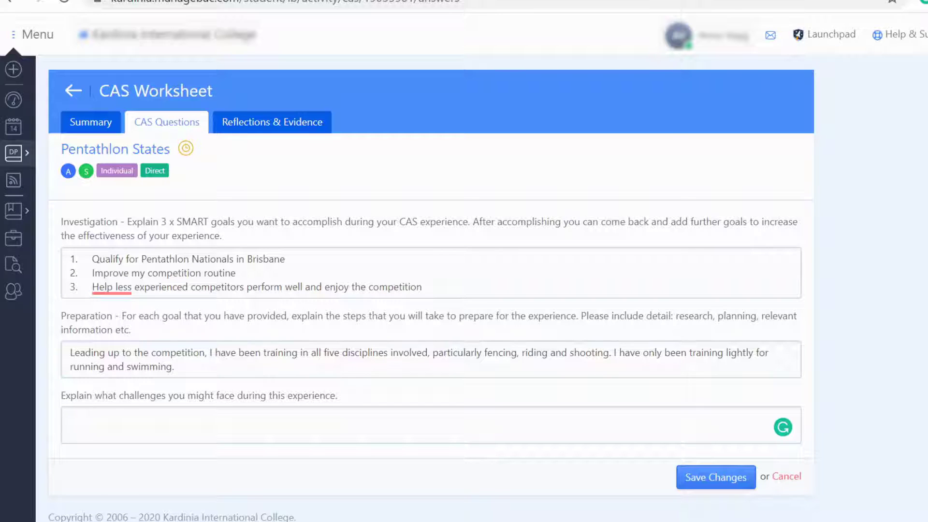
# Answer the challenges question with the paragraph about being sick, and save
pyautogui.click(265, 428)
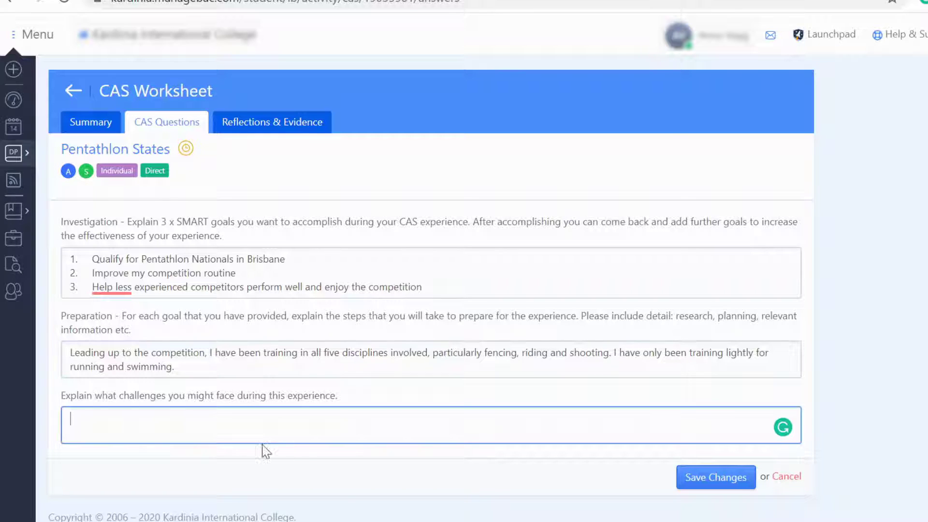
pyautogui.write('Leading up to and during the competition I was sick which prevented me from performing to the best of my ability. This was particularly apparent in the fencing, but also had an impact on my running and swimming.')
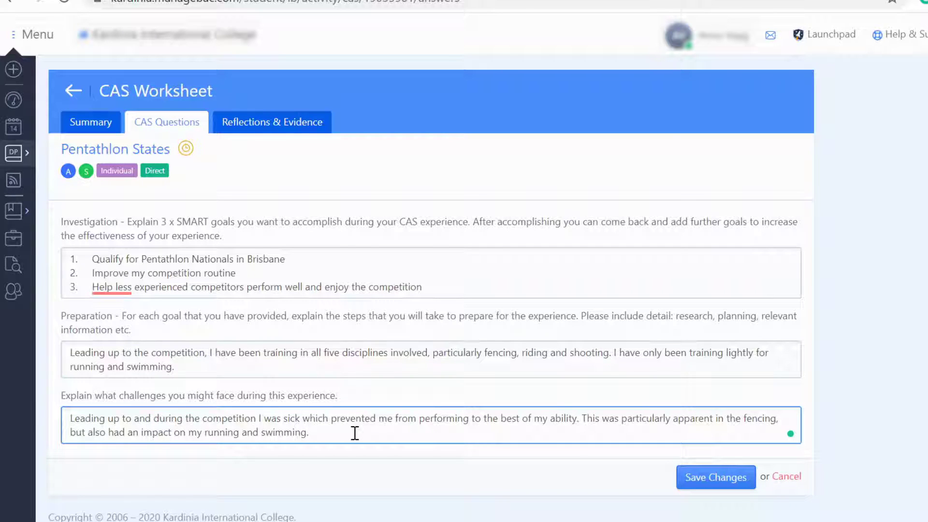
pyautogui.click(696, 477)
# Save the three CAS answers, then view the experience's empty Reflections & Evidence page
pyautogui.click(720, 479)
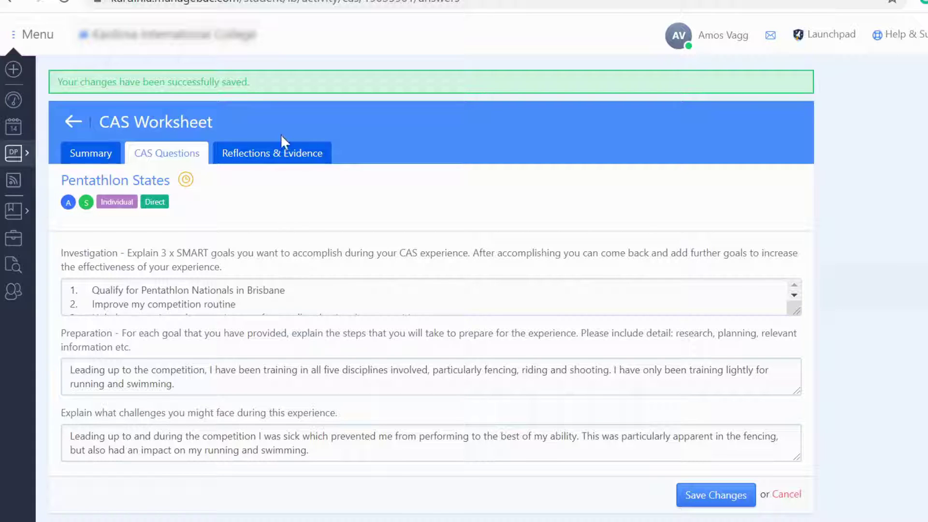
pyautogui.click(282, 156)
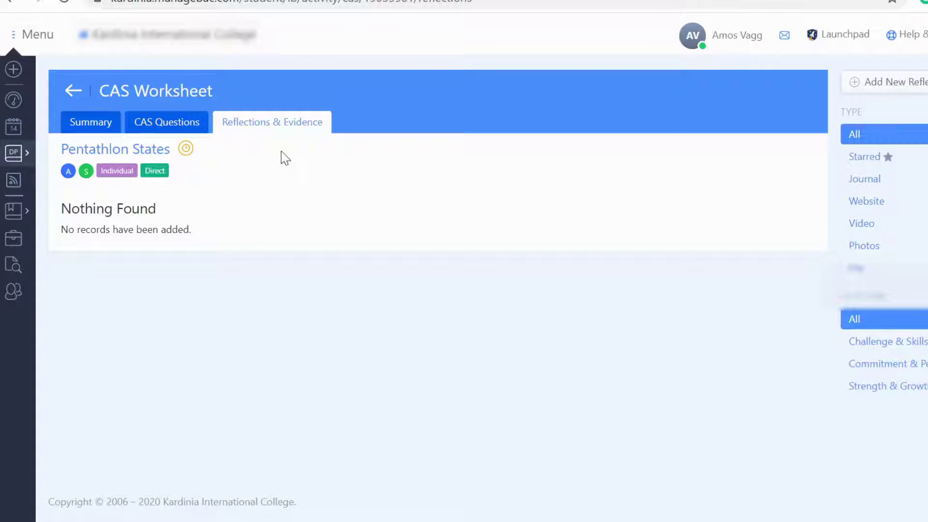
# Add a new journal reflection and paste in the full pentathlon weekend account
pyautogui.click(906, 81)
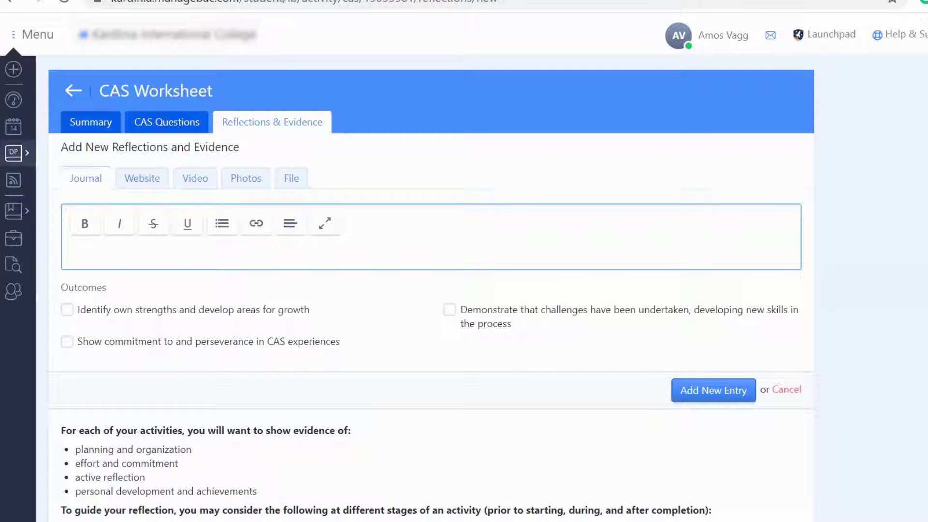
pyautogui.click(381, 255)
pyautogui.hotkey('ctrl', 'v')
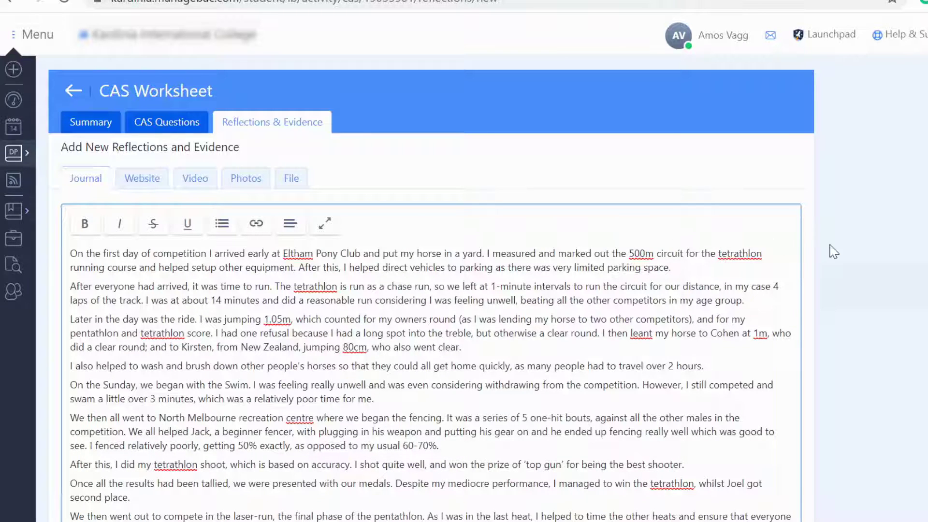
pyautogui.scroll(-5, 683, 304)
pyautogui.scroll(-2, 683, 305)
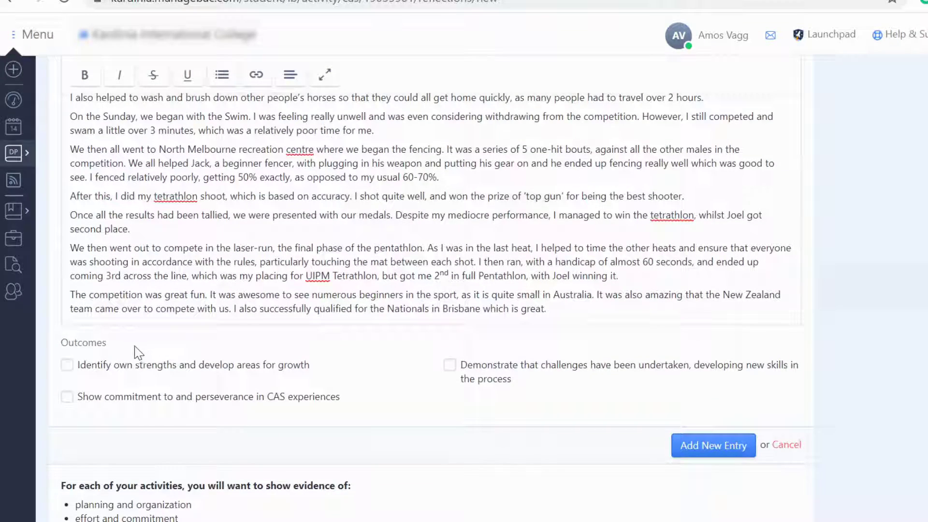
# Tick Strength & Growth, Challenge & Skills, and Commitment & Perseverance outcomes
pyautogui.click(67, 364)
pyautogui.click(450, 364)
pyautogui.scroll(3, 452, 368)
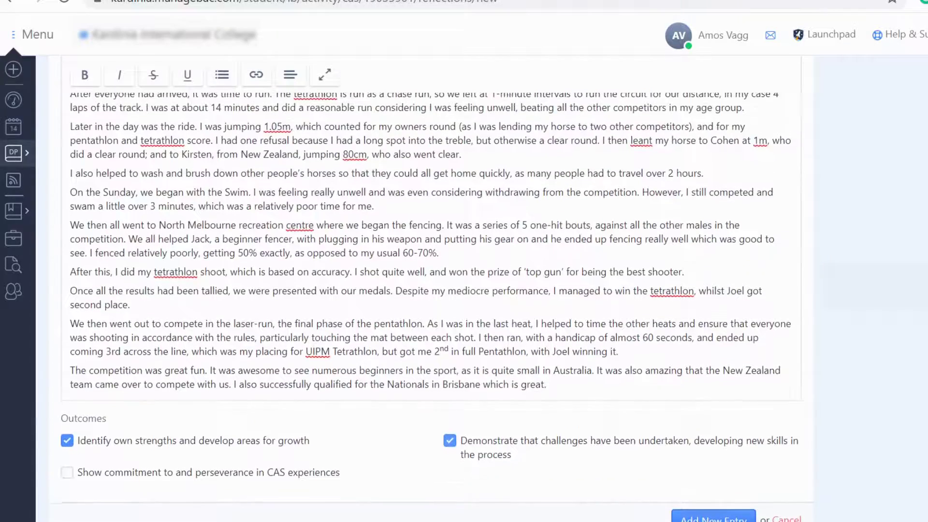
pyautogui.scroll(-2, 451, 368)
pyautogui.scroll(3, 451, 368)
pyautogui.scroll(1, 452, 368)
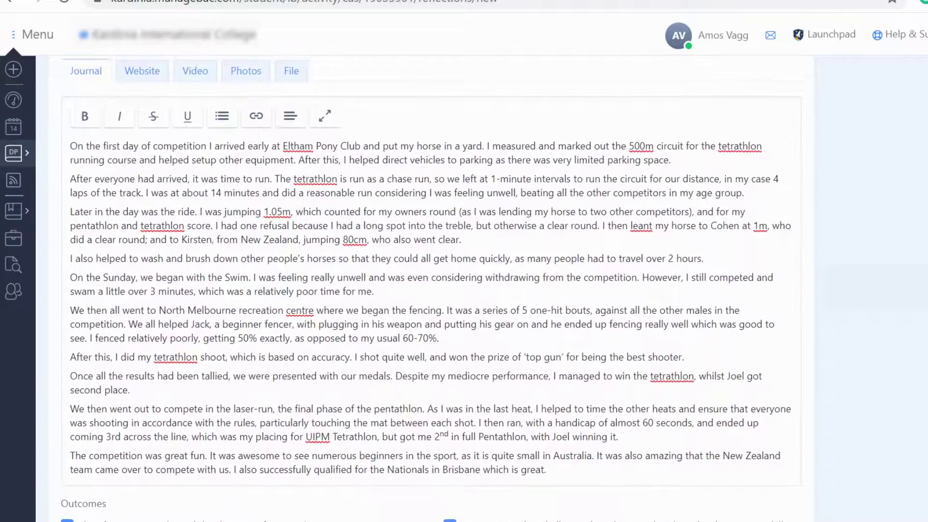
pyautogui.scroll(-3, 451, 369)
pyautogui.click(67, 448)
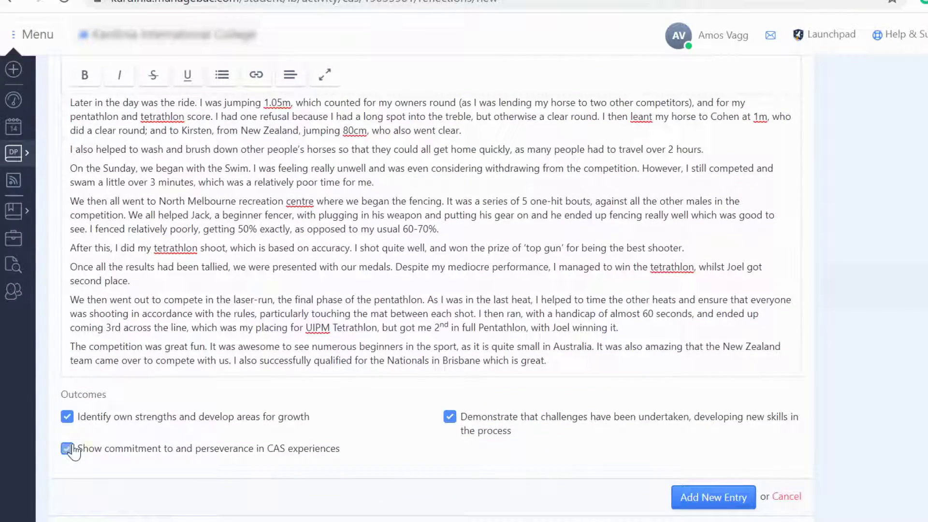
pyautogui.scroll(3, 386, 283)
pyautogui.scroll(2, 386, 283)
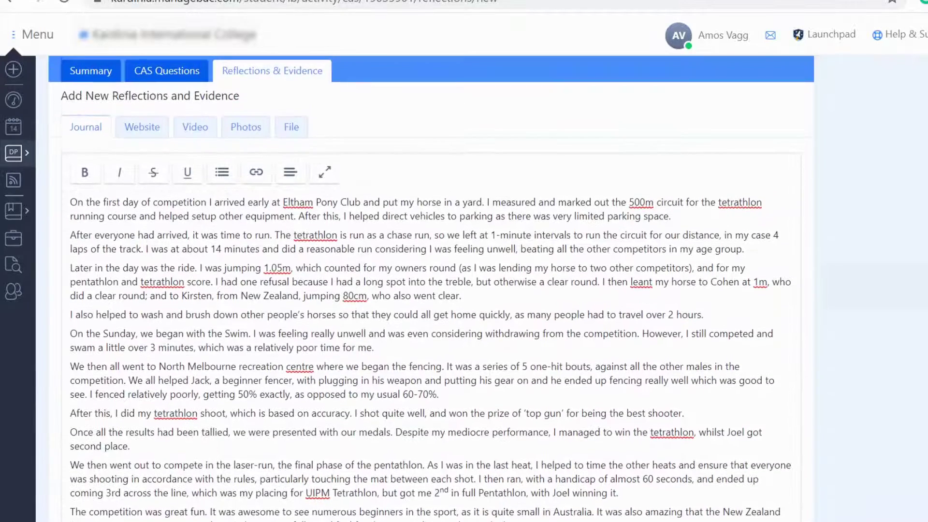
pyautogui.scroll(-1, 386, 282)
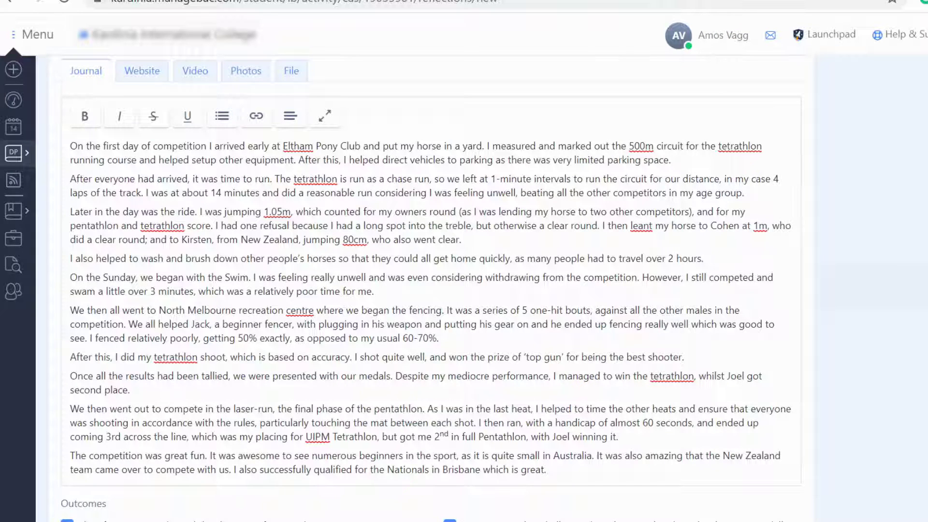
pyautogui.scroll(-5, 666, 324)
pyautogui.scroll(-2, 435, 291)
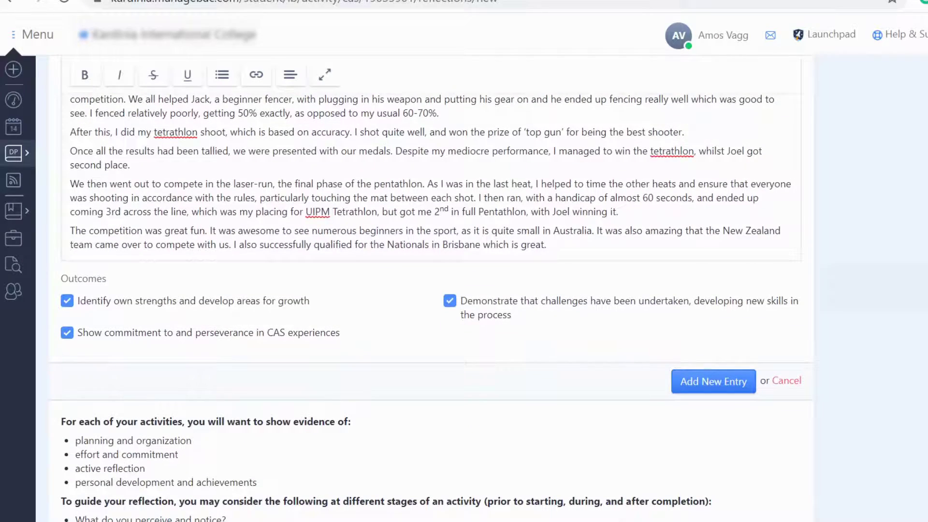
pyautogui.scroll(-4, 434, 289)
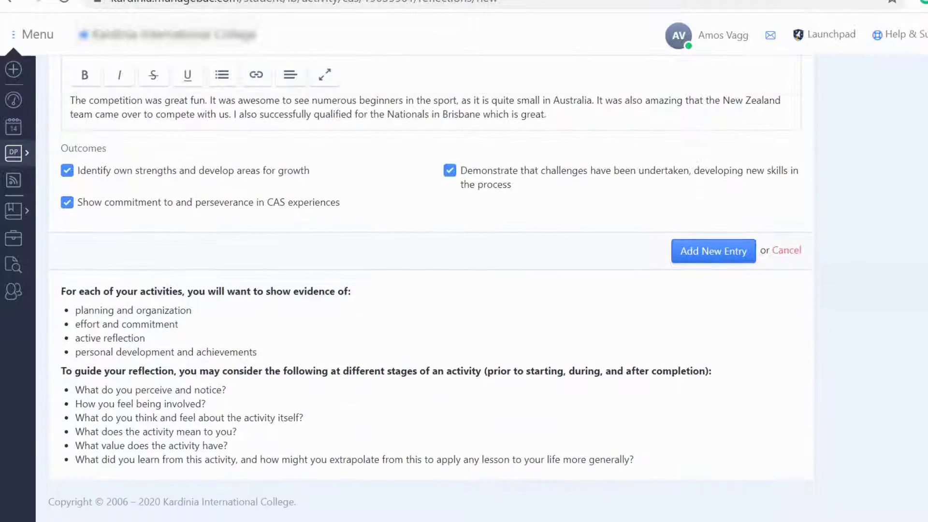
pyautogui.scroll(5, 435, 290)
pyautogui.scroll(4, 435, 290)
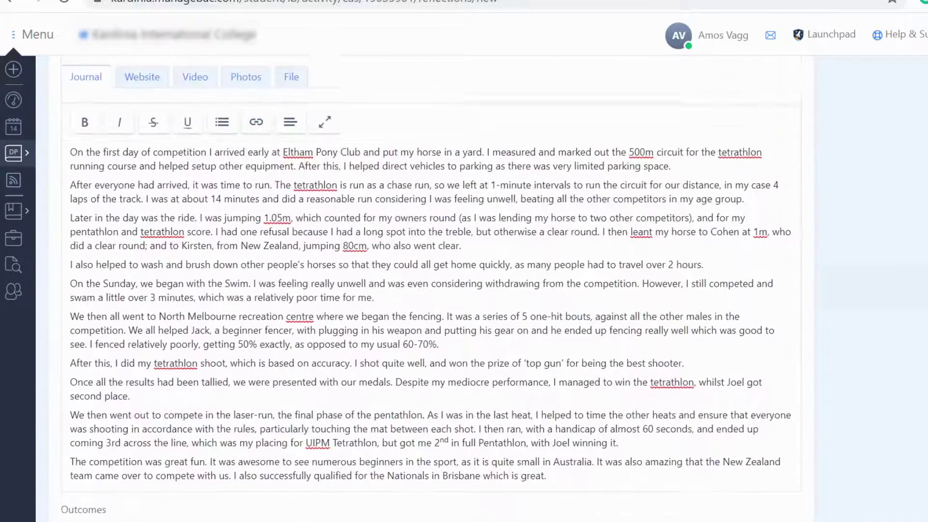
pyautogui.scroll(3, 435, 290)
pyautogui.scroll(-1, 435, 290)
pyautogui.scroll(-3, 435, 290)
pyautogui.scroll(-2, 435, 290)
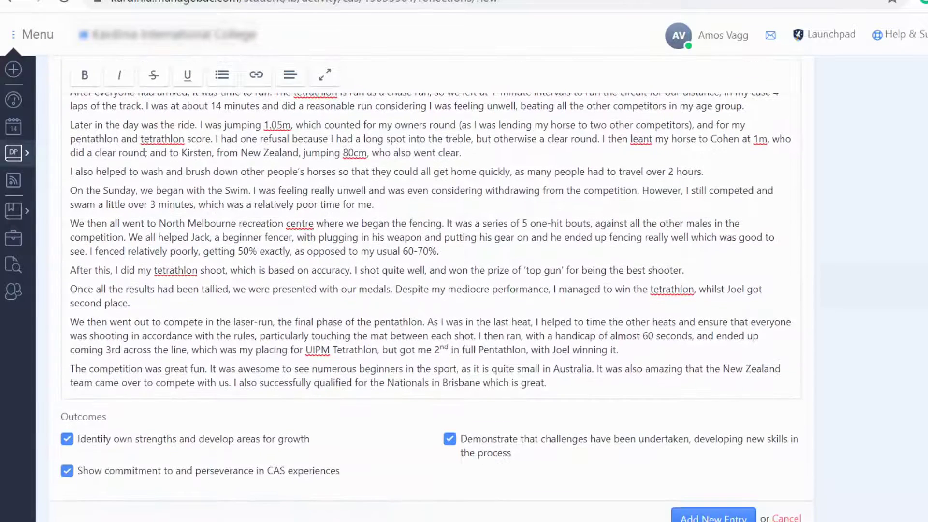
pyautogui.scroll(-2, 435, 290)
# Submit the reflection as a new entry under Pentathlon States
pyautogui.click(696, 421)
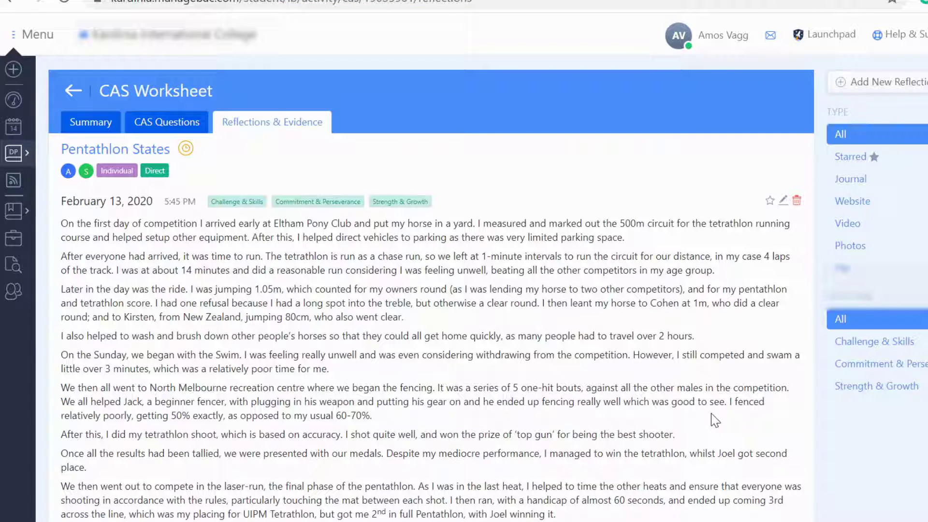
pyautogui.scroll(-3, 713, 421)
pyautogui.scroll(3, 714, 421)
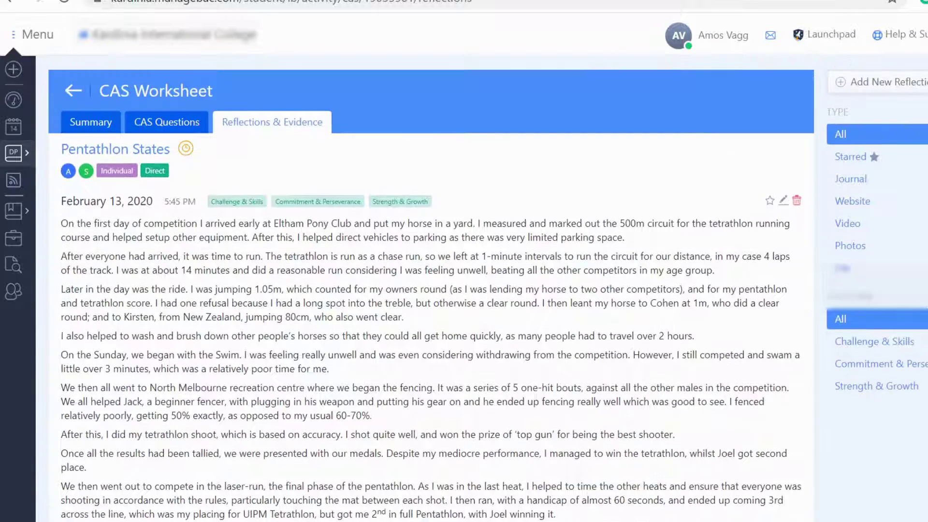